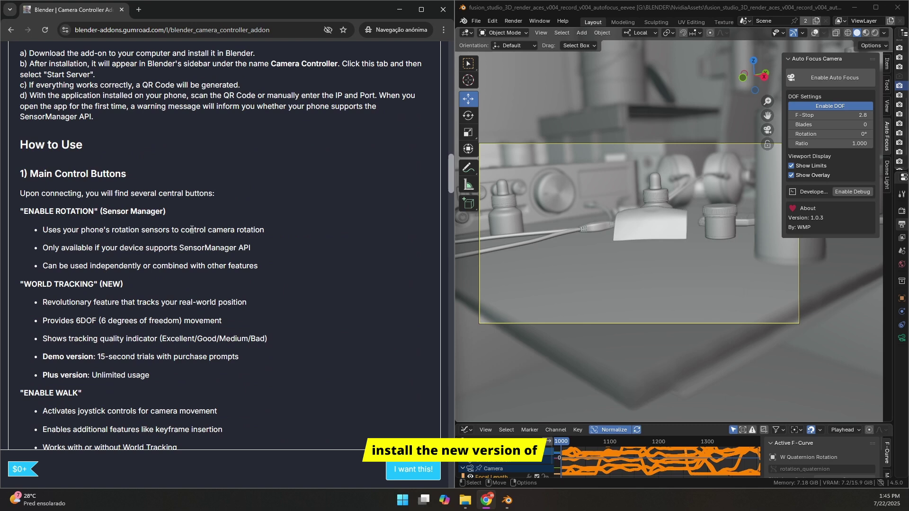
{"action": "scroll", "coordinate": [192, 230], "scroll_direction": "down", "scroll_amount": 20}
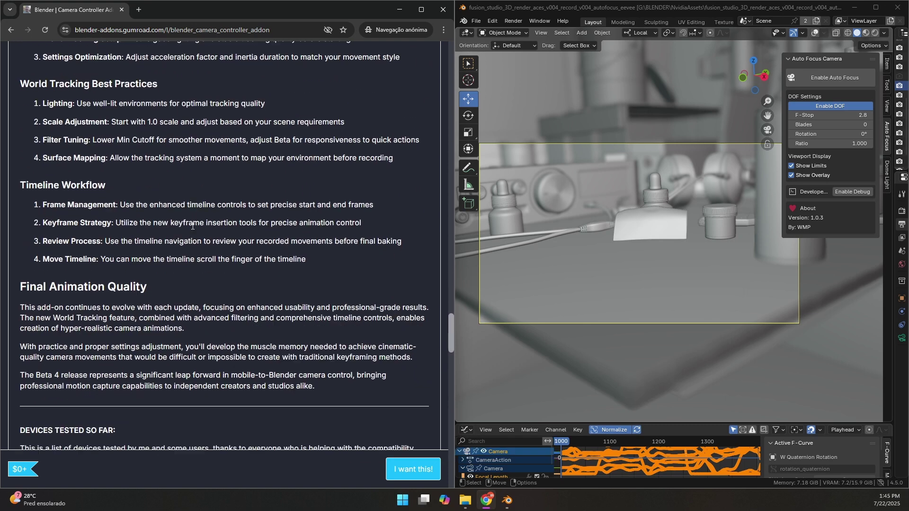
{"action": "scroll", "coordinate": [192, 226], "scroll_direction": "down", "scroll_amount": 15}
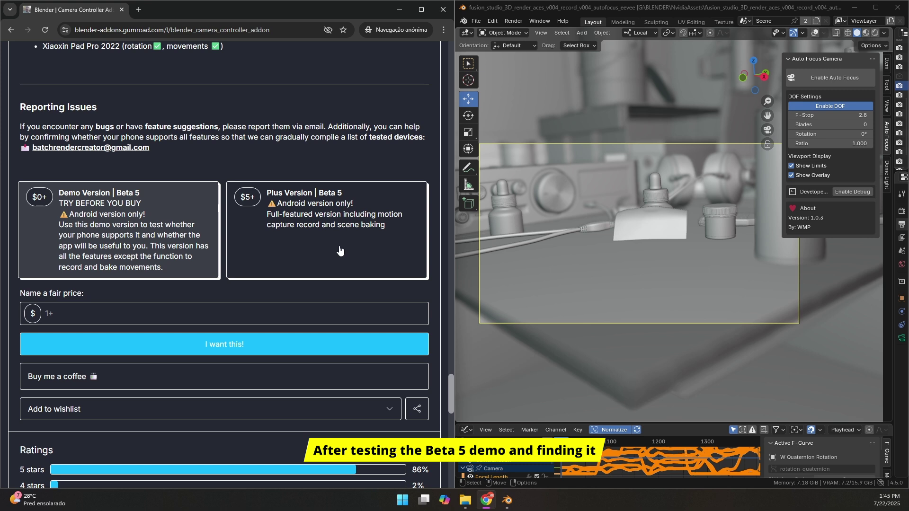
{"action": "left_click", "coordinate": [320, 232]}
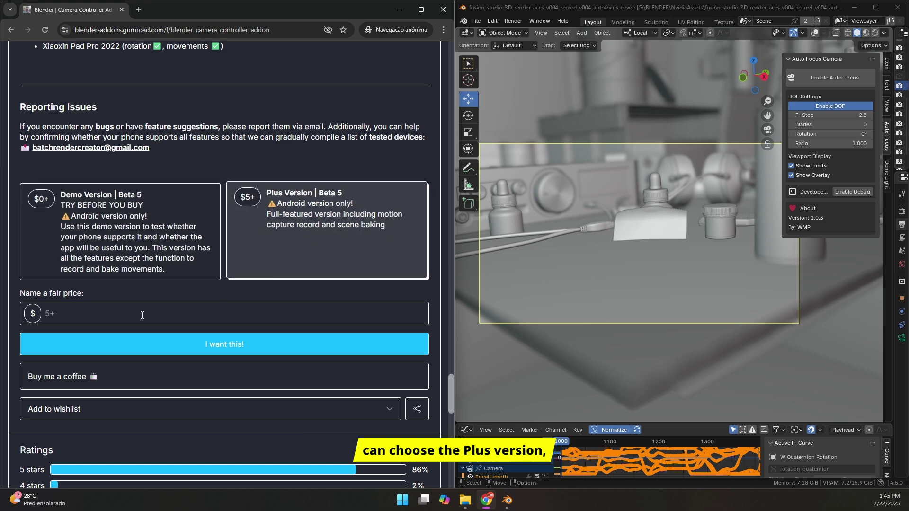
{"action": "left_click", "coordinate": [63, 312]}
{"action": "type", "text": "5"}
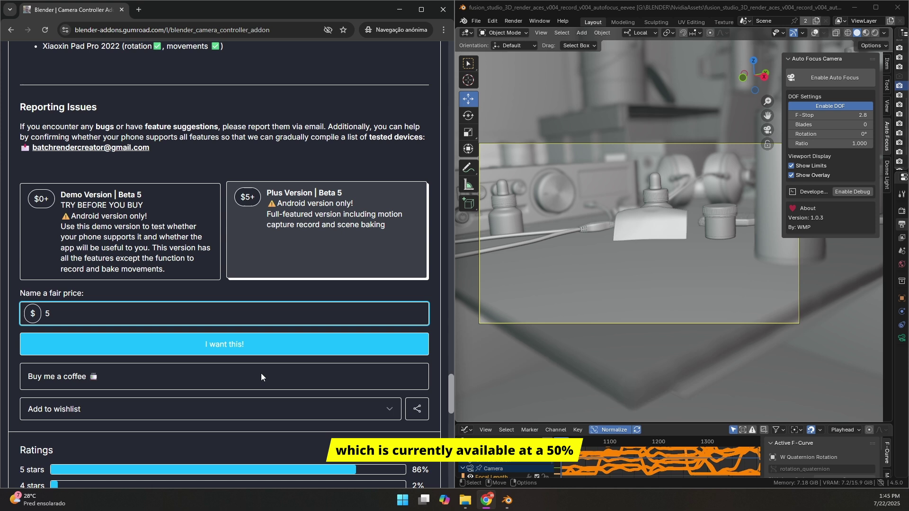
{"action": "key", "text": "BackSpace"}
{"action": "type", "text": "0"}
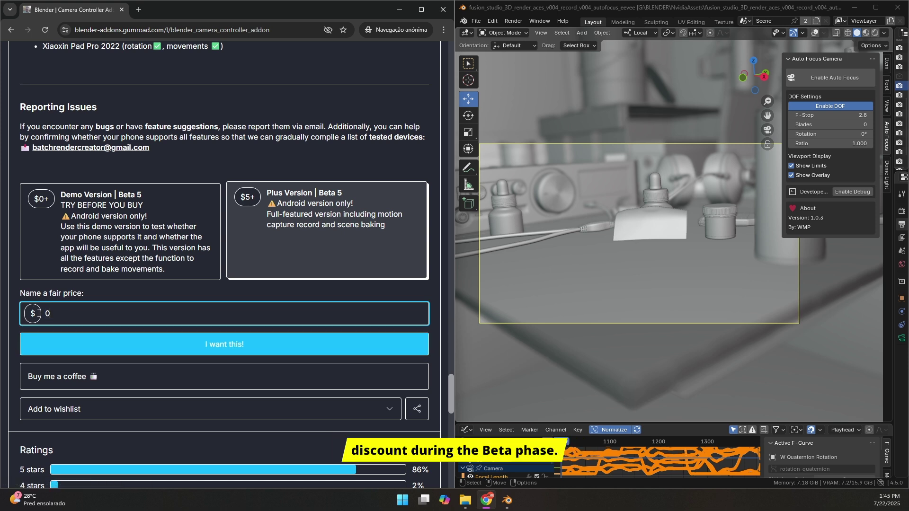
Choose the Demo Version | Beta 5 at a price of 0 and proceed to checkout
{"action": "left_click", "coordinate": [127, 244]}
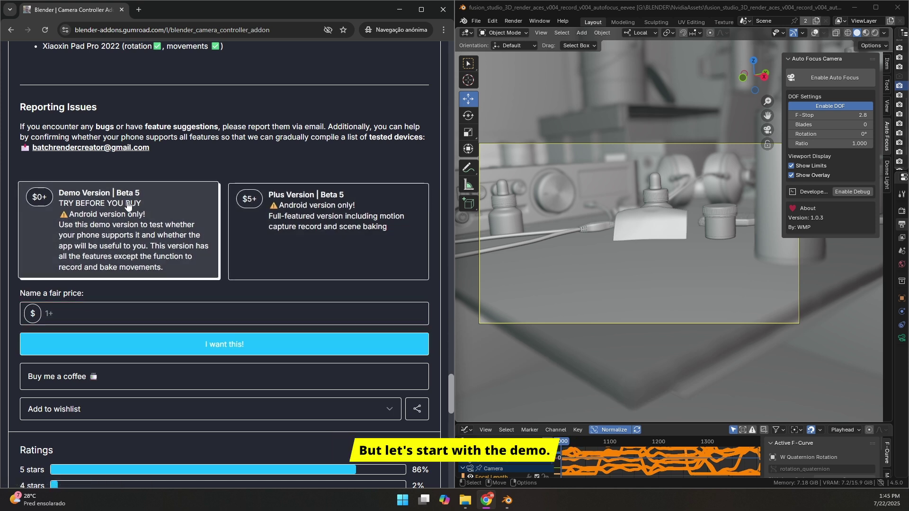
{"action": "left_click", "coordinate": [73, 315]}
{"action": "type", "text": "0"}
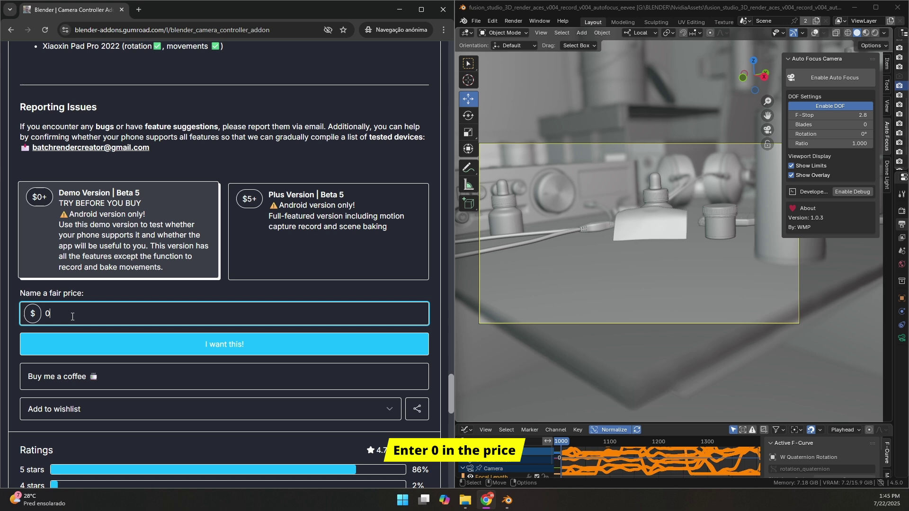
{"action": "left_click", "coordinate": [183, 357]}
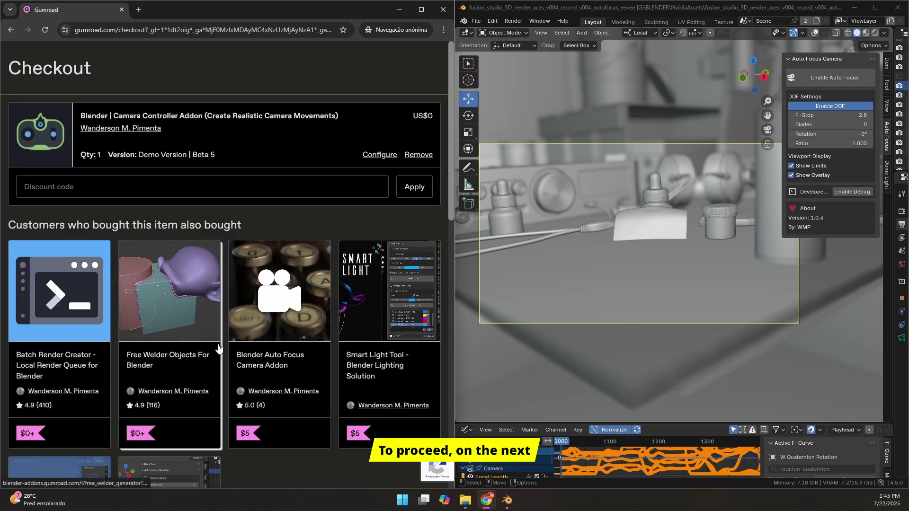
Enter the buyer's email address at checkout and complete the free order
{"action": "scroll", "coordinate": [187, 239], "scroll_direction": "down", "scroll_amount": 10}
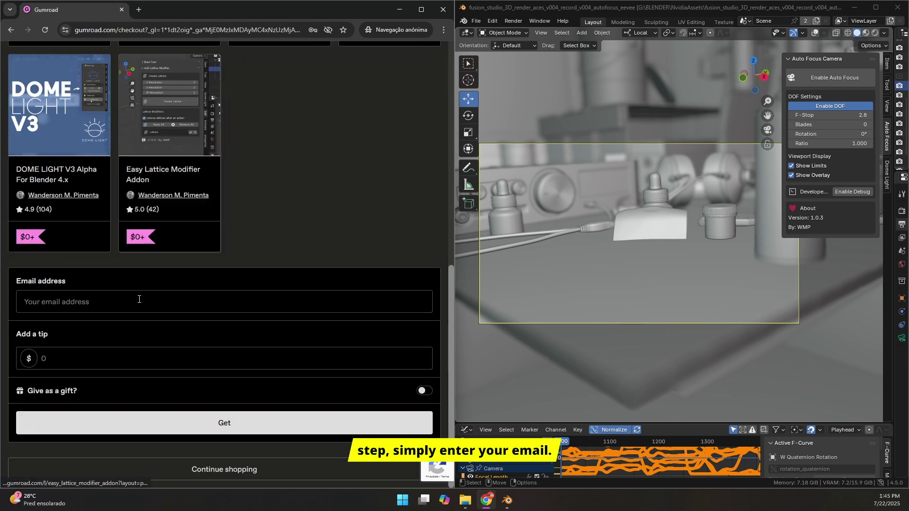
{"action": "left_click", "coordinate": [138, 300]}
{"action": "key", "text": "ctrl+v"}
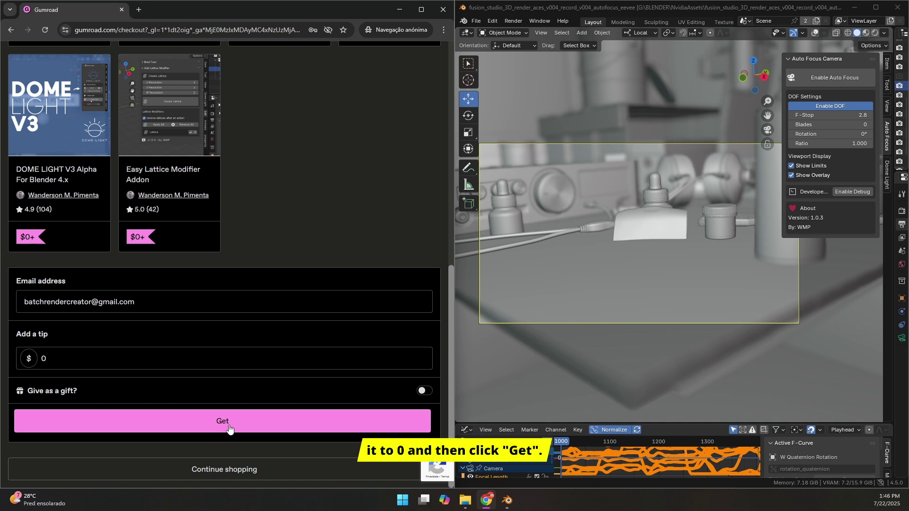
{"action": "left_click", "coordinate": [228, 427]}
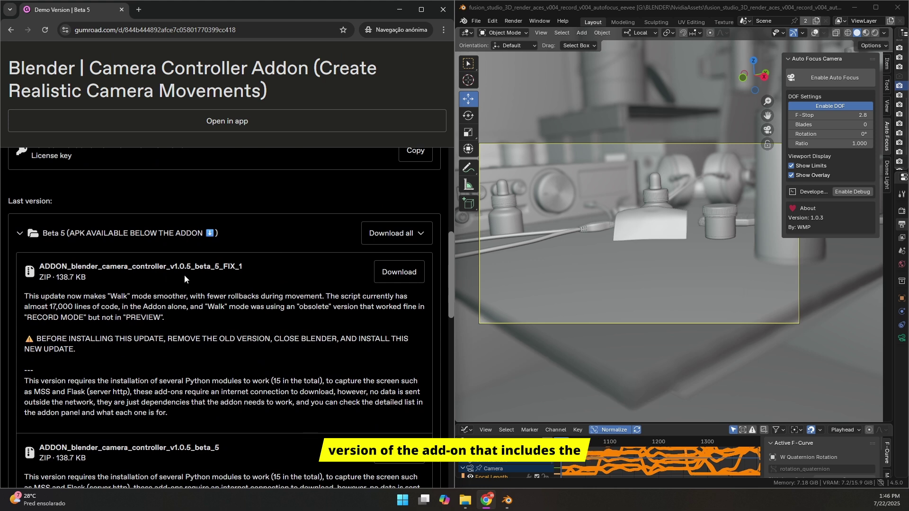
Install ADDON_blender_camera_controller_v1.0.5_beta_5_FIX_1.zip from the Beta 5 folder into Blender with Overwrite and Enable on Install active
{"action": "left_click_drag", "start_coordinate": [244, 265], "coordinate": [38, 267]}
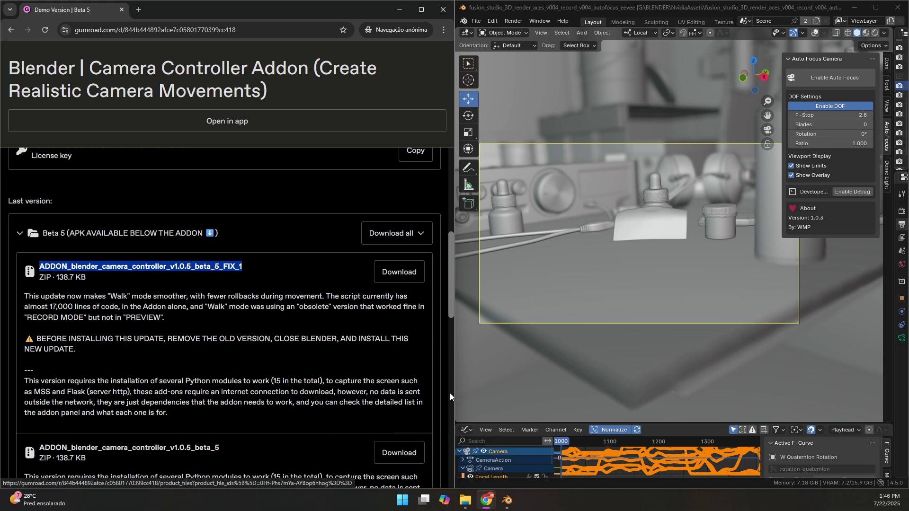
{"action": "mouse_move", "coordinate": [466, 503]}
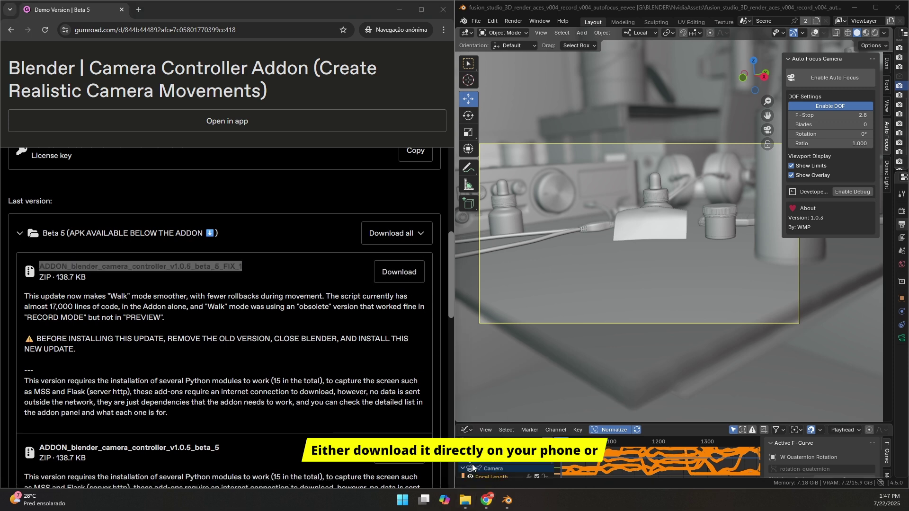
{"action": "left_click", "coordinate": [465, 503]}
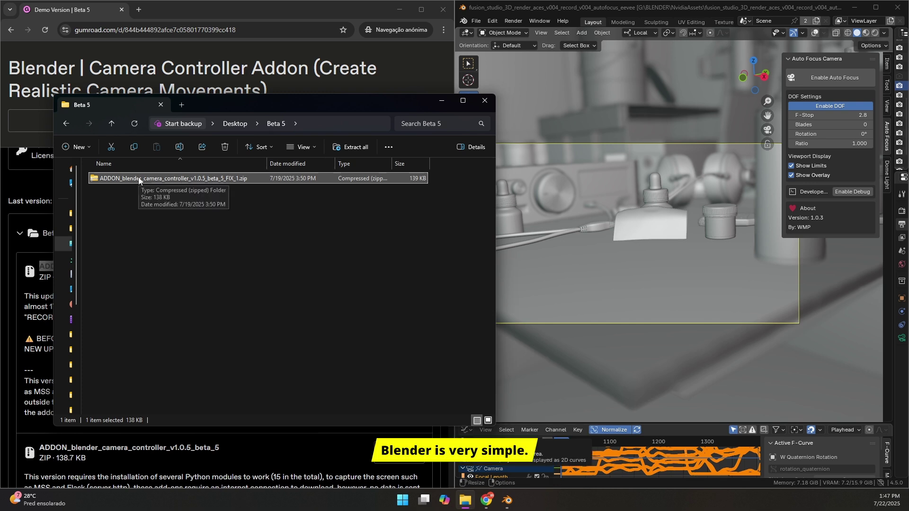
{"action": "left_click_drag", "start_coordinate": [139, 180], "coordinate": [667, 255]}
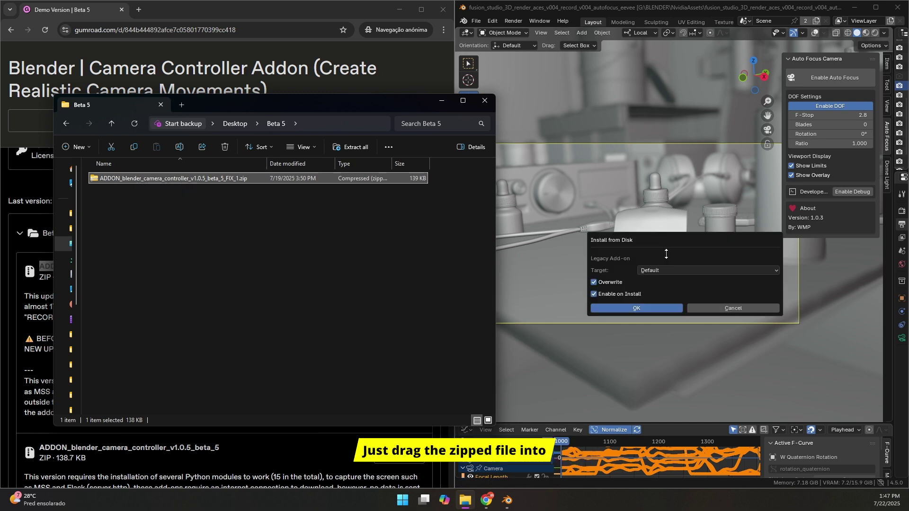
{"action": "left_click", "coordinate": [648, 308]}
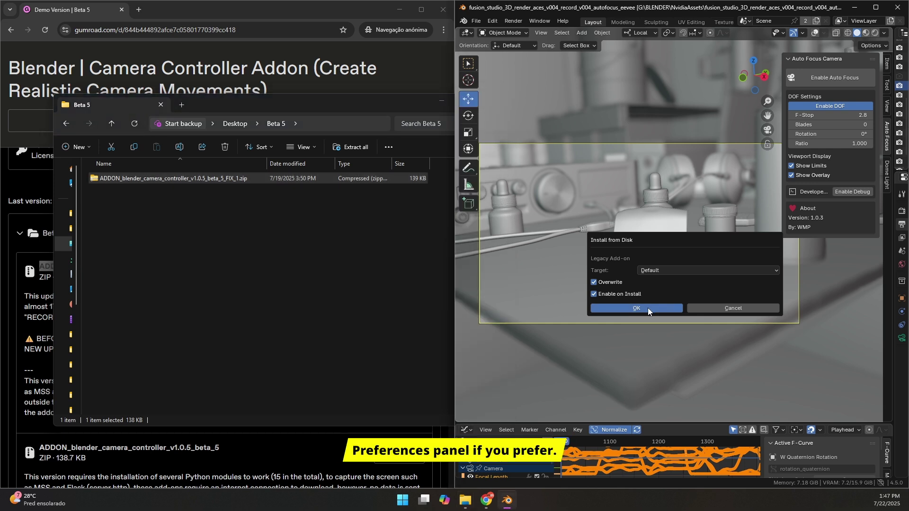
{"action": "left_click", "coordinate": [648, 307]}
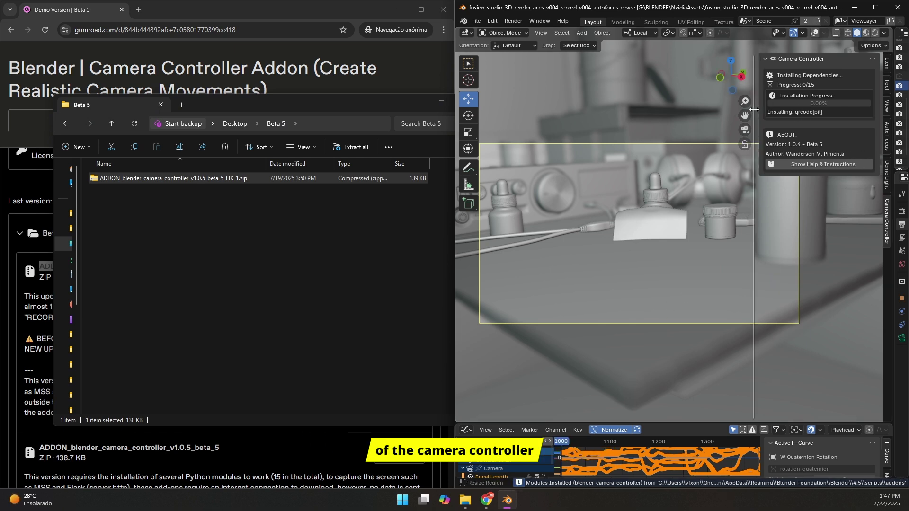
Widen the viewport sidebar showing the Camera Controller add-on and maximize the Blender window
{"action": "left_click_drag", "start_coordinate": [784, 104], "coordinate": [737, 104]}
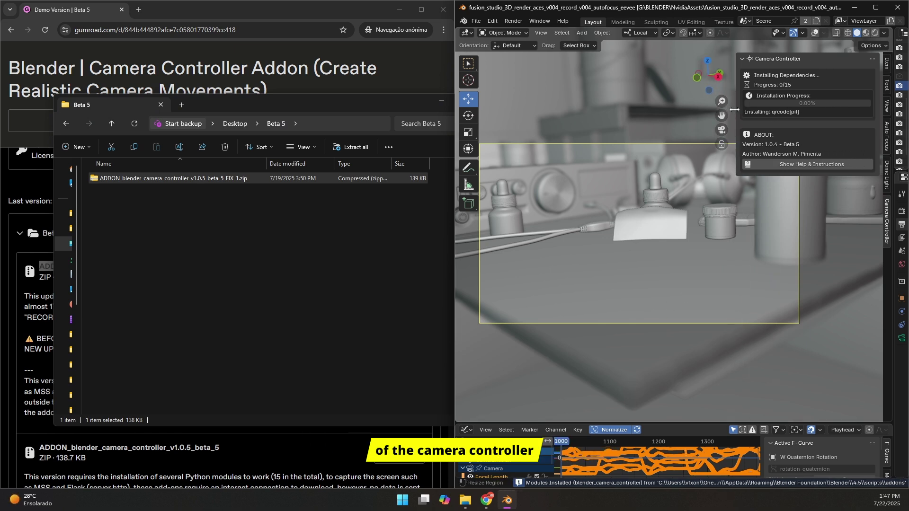
{"action": "left_click", "coordinate": [875, 7]}
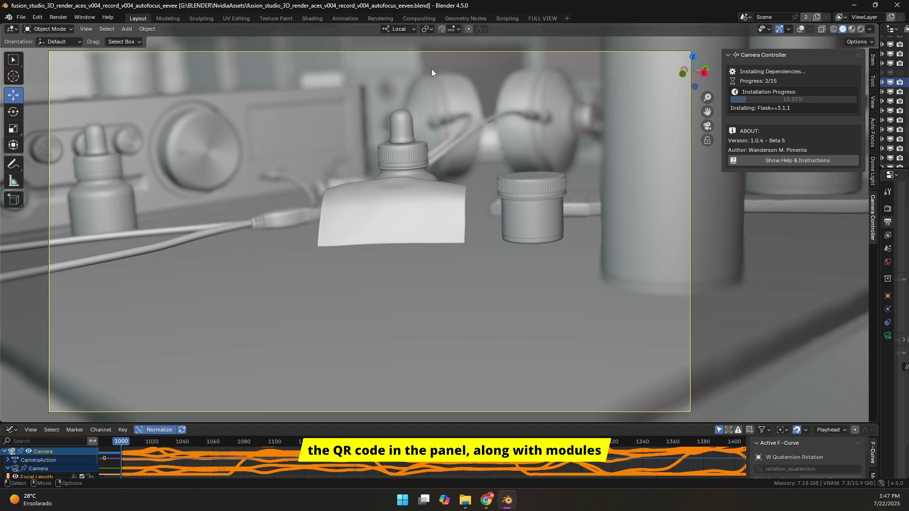
Examine the Camera Controller add-on's required modules and their installation status in the add-on preferences, and close the preferences
{"action": "left_click", "coordinate": [37, 17]}
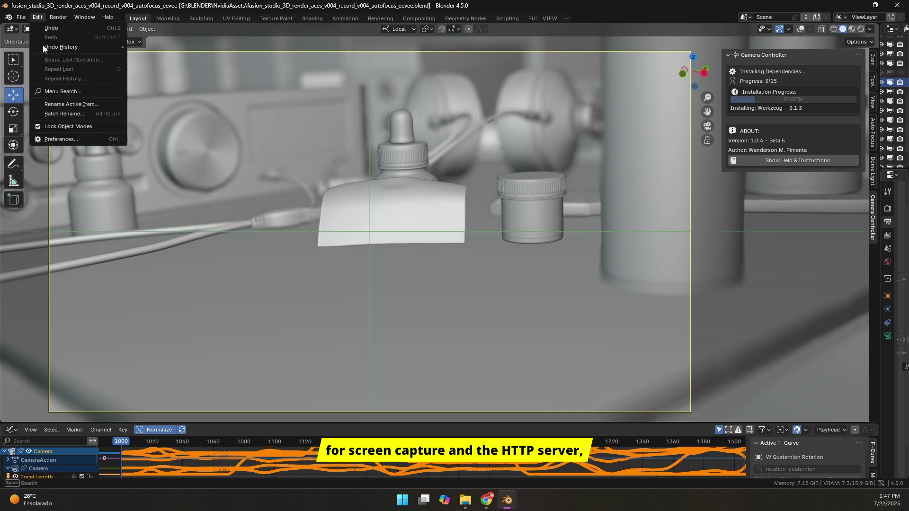
{"action": "left_click", "coordinate": [67, 139]}
{"action": "left_click", "coordinate": [88, 41]}
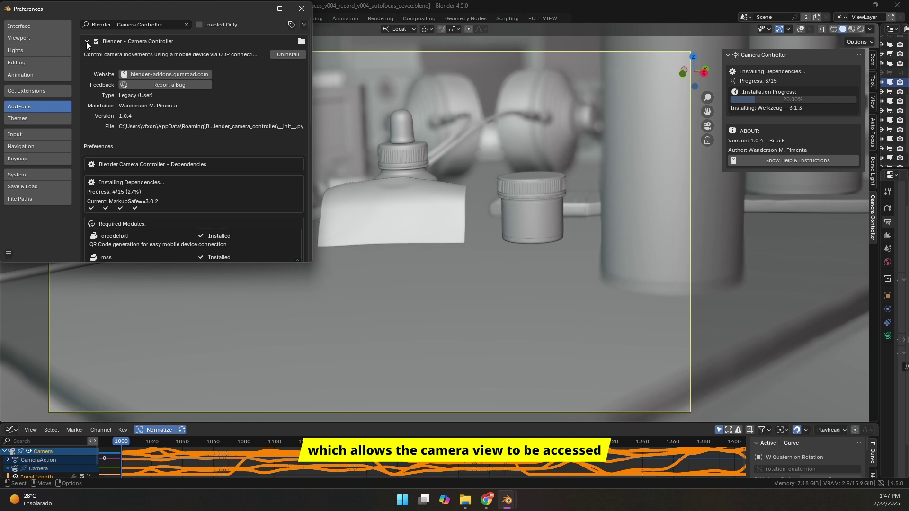
{"action": "left_click_drag", "start_coordinate": [312, 151], "coordinate": [439, 161]}
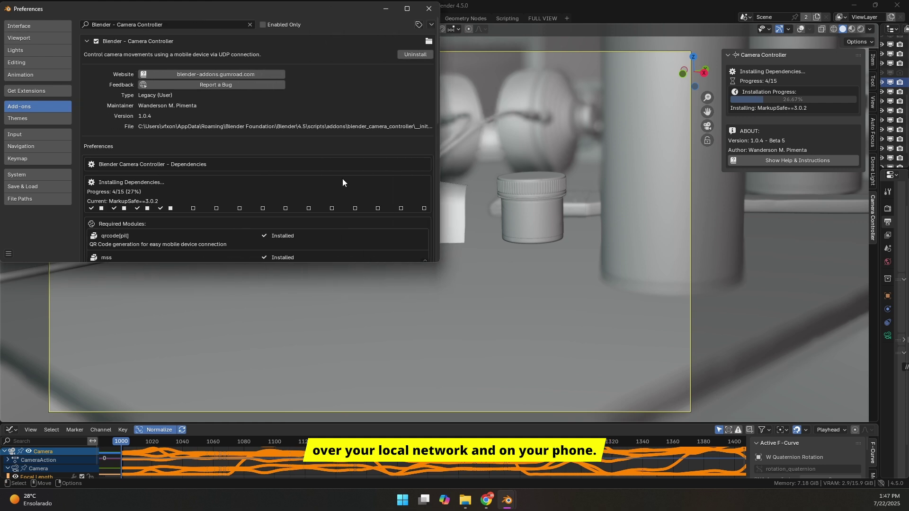
{"action": "scroll", "coordinate": [339, 179], "scroll_direction": "down", "scroll_amount": 6}
{"action": "scroll", "coordinate": [288, 195], "scroll_direction": "down", "scroll_amount": 4}
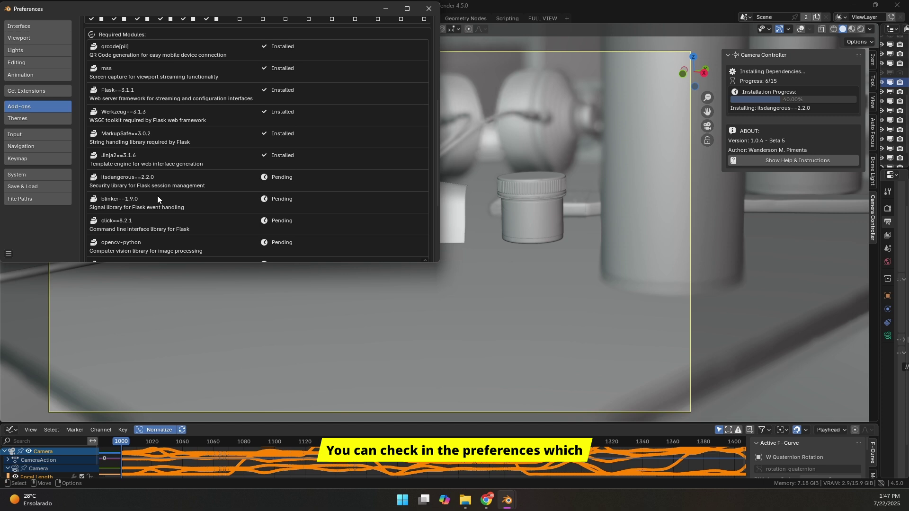
{"action": "scroll", "coordinate": [190, 196], "scroll_direction": "down", "scroll_amount": 2}
{"action": "scroll", "coordinate": [195, 237], "scroll_direction": "down", "scroll_amount": 4}
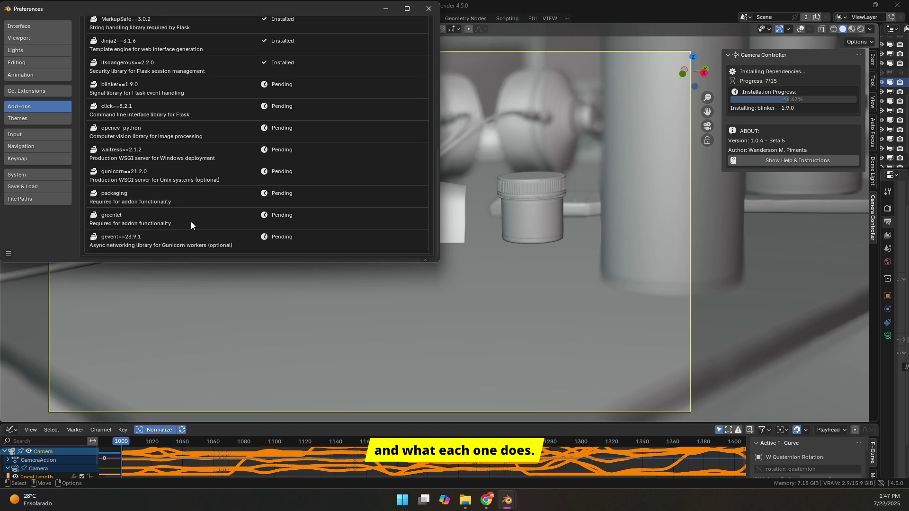
{"action": "scroll", "coordinate": [214, 195], "scroll_direction": "up", "scroll_amount": 12}
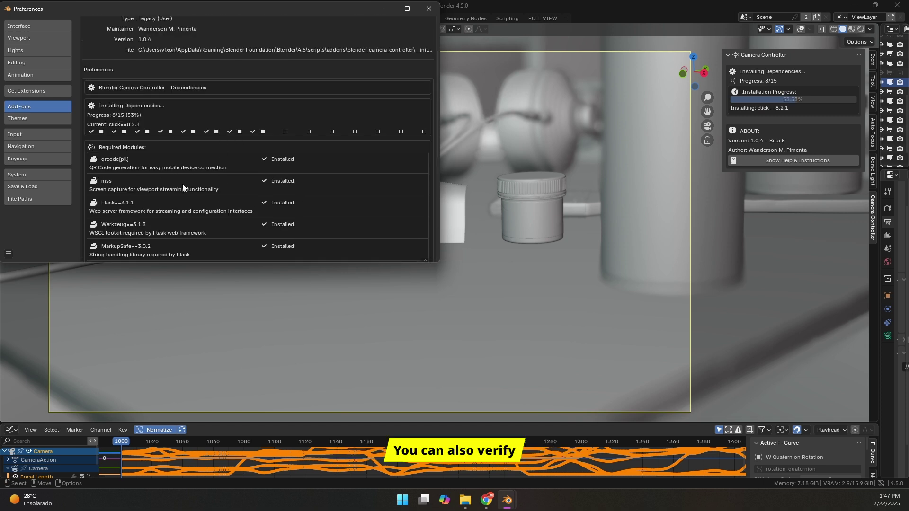
{"action": "left_click", "coordinate": [429, 9]}
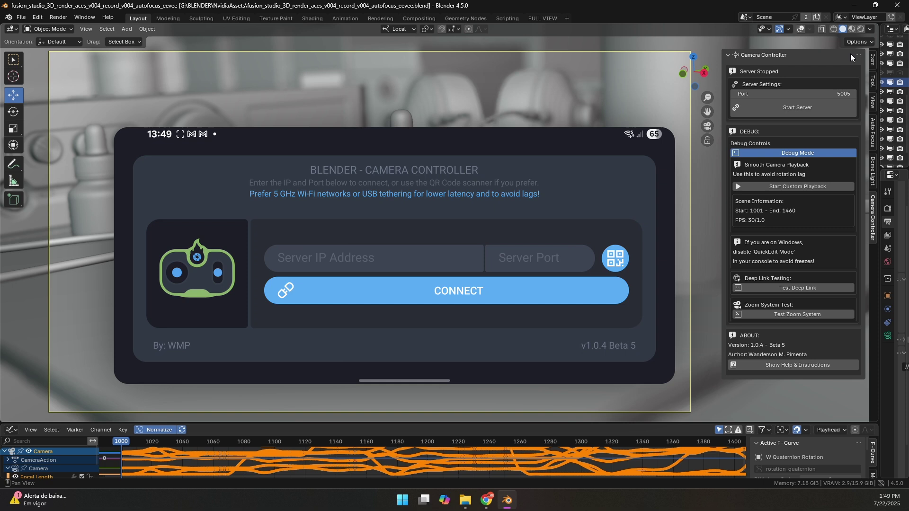
Start the Camera Controller server on port 5005 and dismiss its help instructions
{"action": "left_click", "coordinate": [806, 110]}
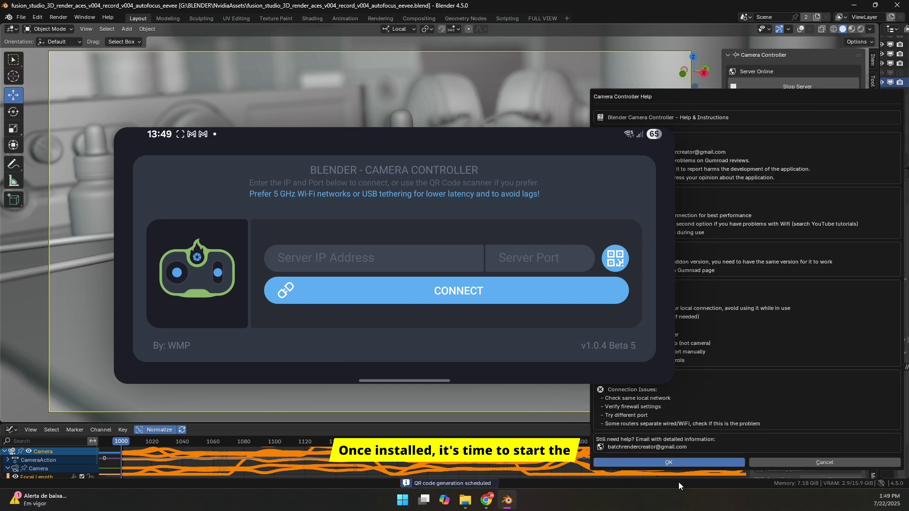
{"action": "left_click", "coordinate": [682, 475]}
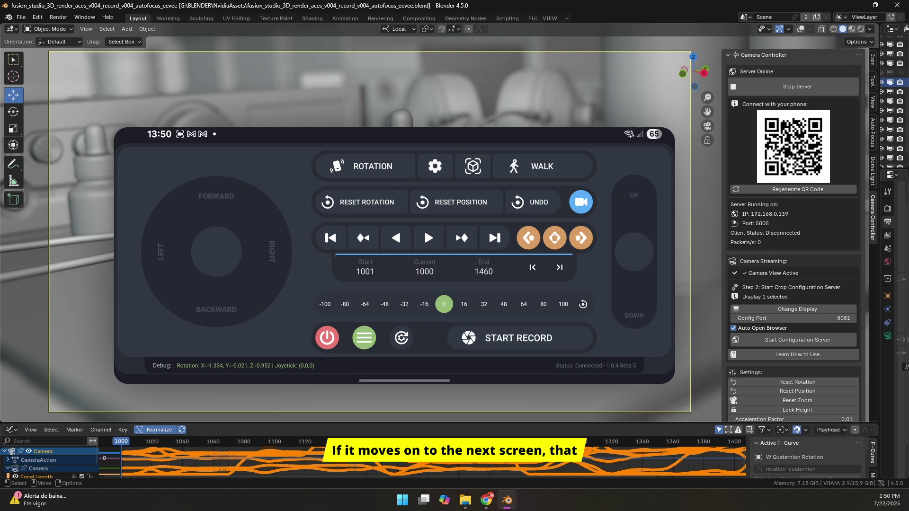
Confirm Display 1 as the display for camera streaming
{"action": "scroll", "coordinate": [800, 251], "scroll_direction": "down", "scroll_amount": 5}
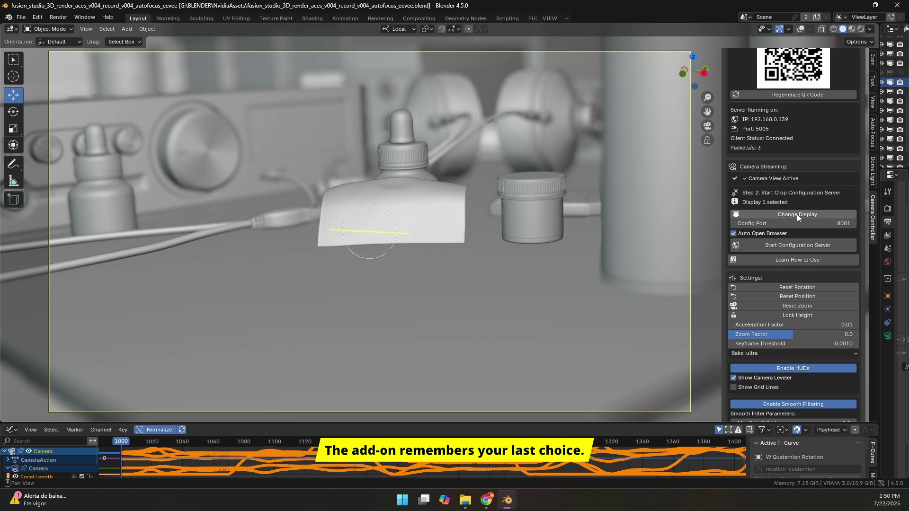
{"action": "left_click", "coordinate": [799, 214]}
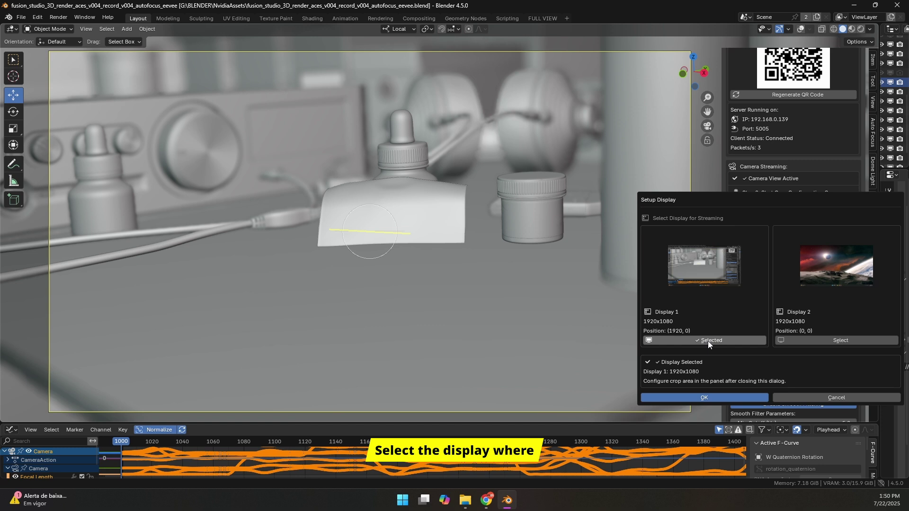
{"action": "left_click", "coordinate": [711, 398]}
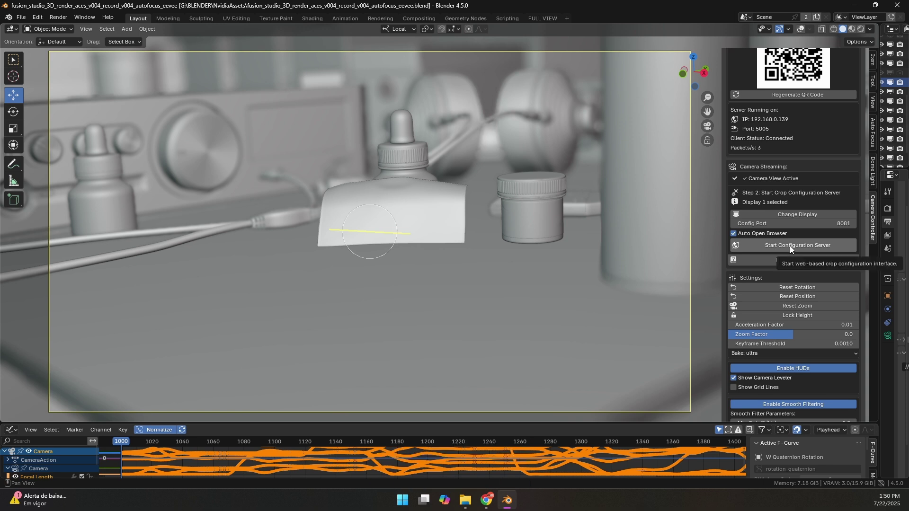
Start the crop configuration server, fit the crop region around the camera view at about X 109, Y 108, 1340 × 749, and apply the crop
{"action": "left_click", "coordinate": [803, 244]}
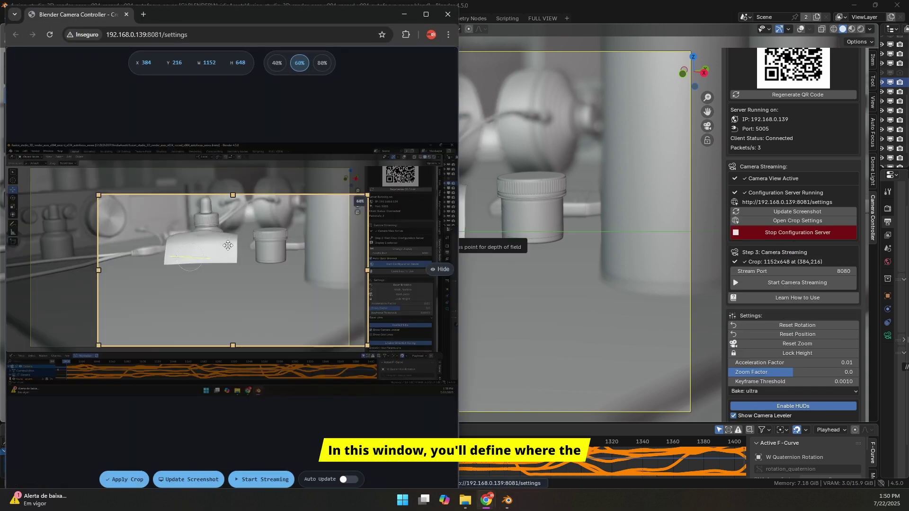
{"action": "left_click_drag", "start_coordinate": [227, 245], "coordinate": [163, 219]}
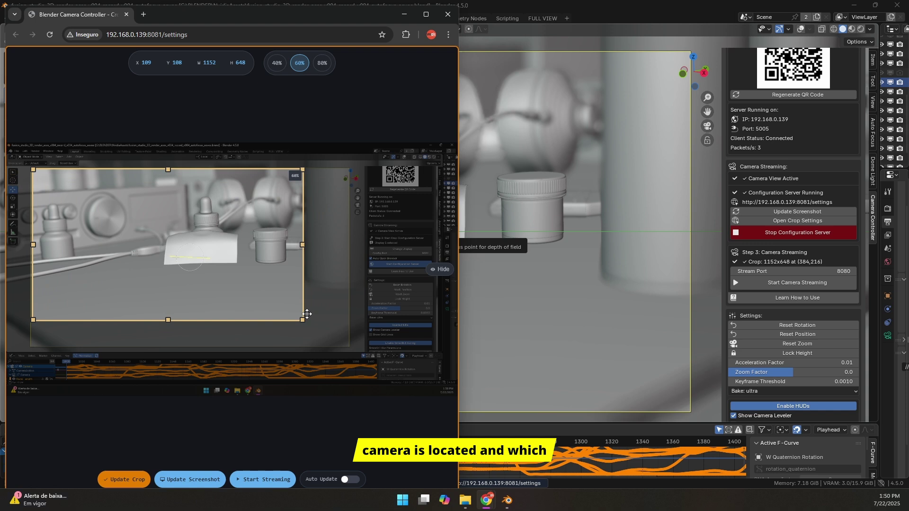
{"action": "left_click_drag", "start_coordinate": [302, 319], "coordinate": [347, 347]}
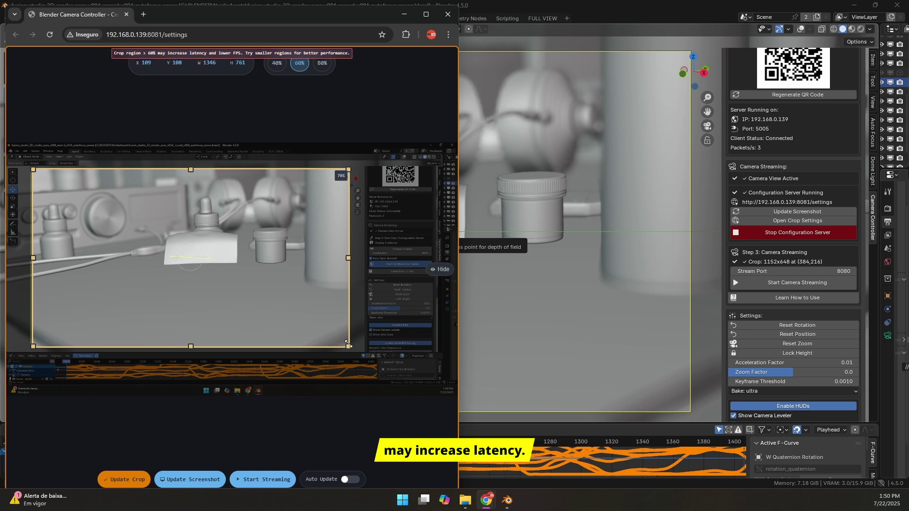
{"action": "left_click_drag", "start_coordinate": [346, 343], "coordinate": [347, 343]}
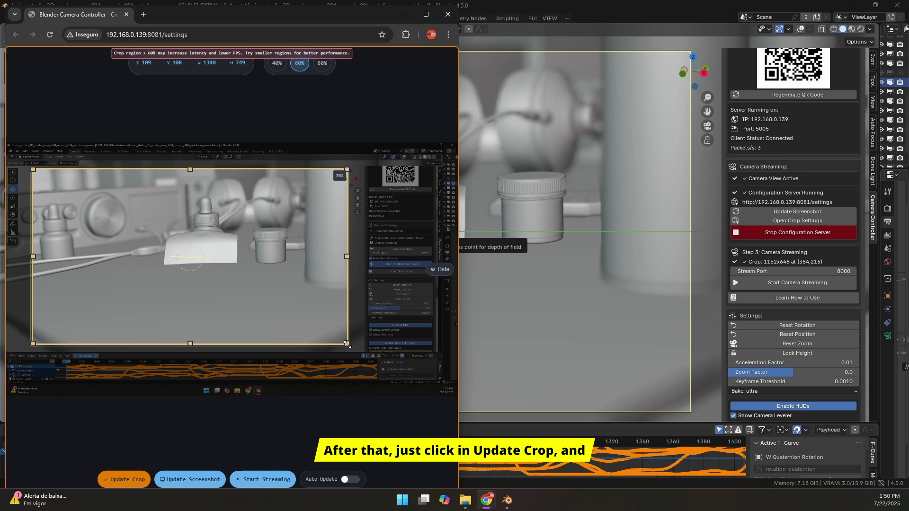
{"action": "left_click", "coordinate": [132, 482]}
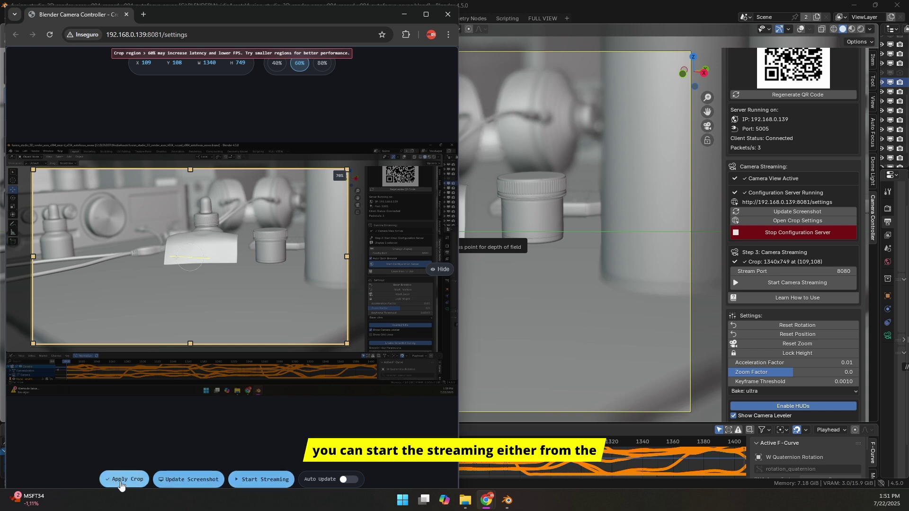
Start camera streaming on port 8080 and collapse the expanded controls in the phone app
{"action": "left_click", "coordinate": [798, 283]}
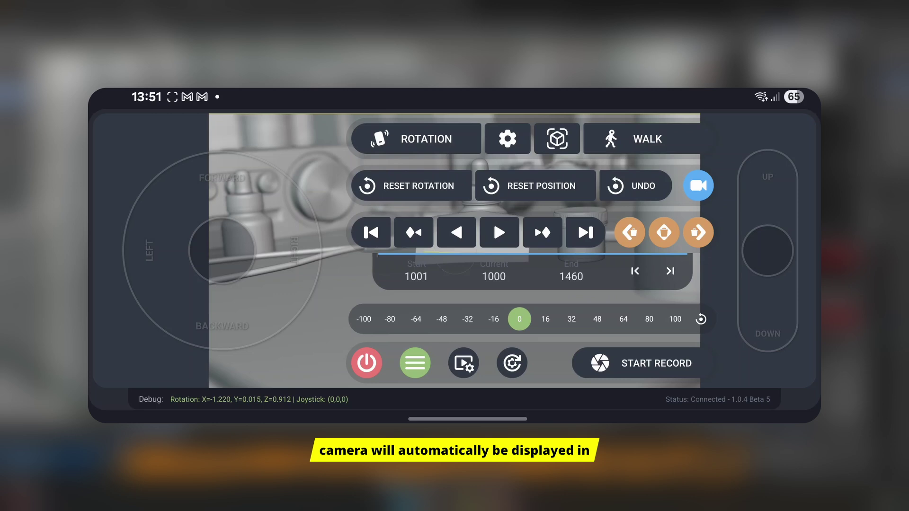
{"action": "left_click", "coordinate": [415, 363]}
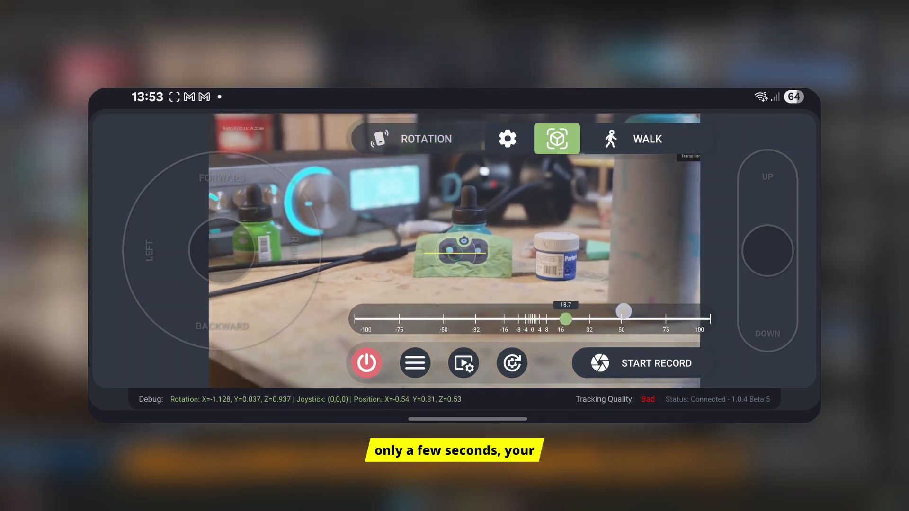
Zoom the streamed camera in to 48 and set the zoom back to 0
{"action": "left_click_drag", "start_coordinate": [623, 311], "coordinate": [619, 319]}
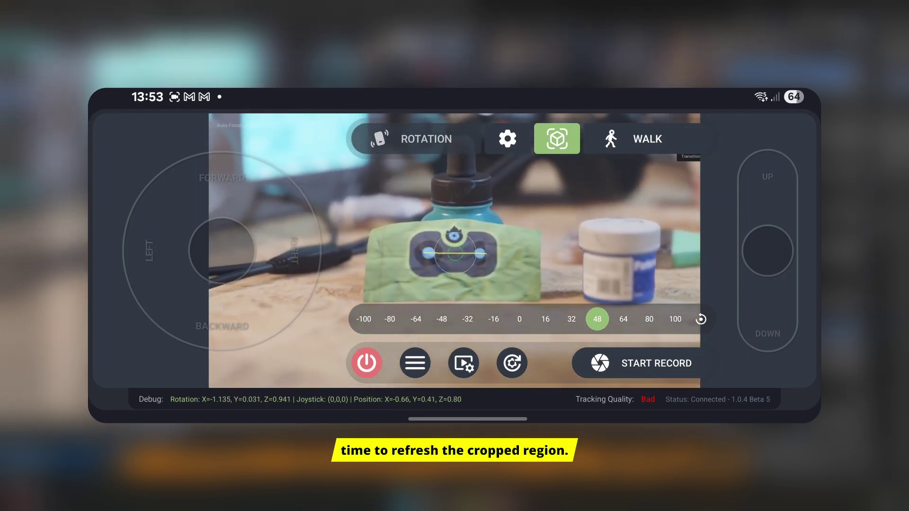
{"action": "left_click", "coordinate": [519, 319]}
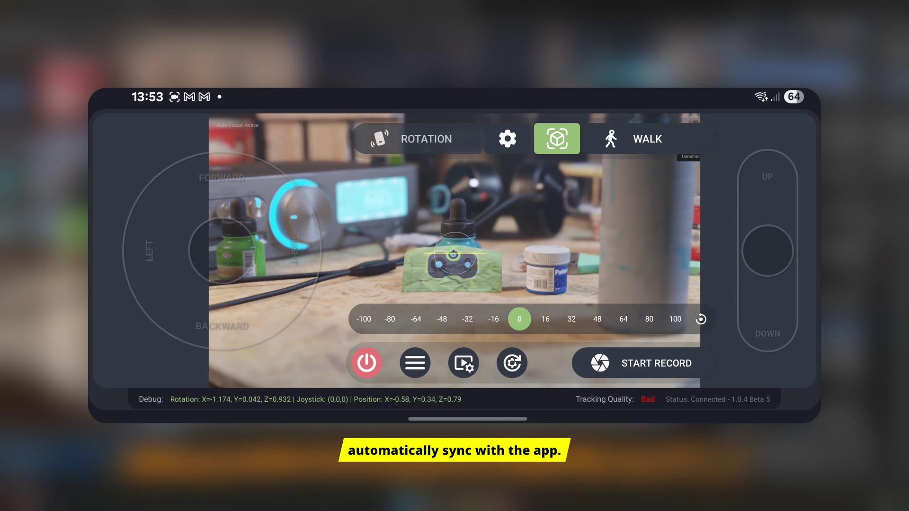
Expand the phone app's controls, play the scene animation forward, and collapse the controls again
{"action": "left_click", "coordinate": [415, 363]}
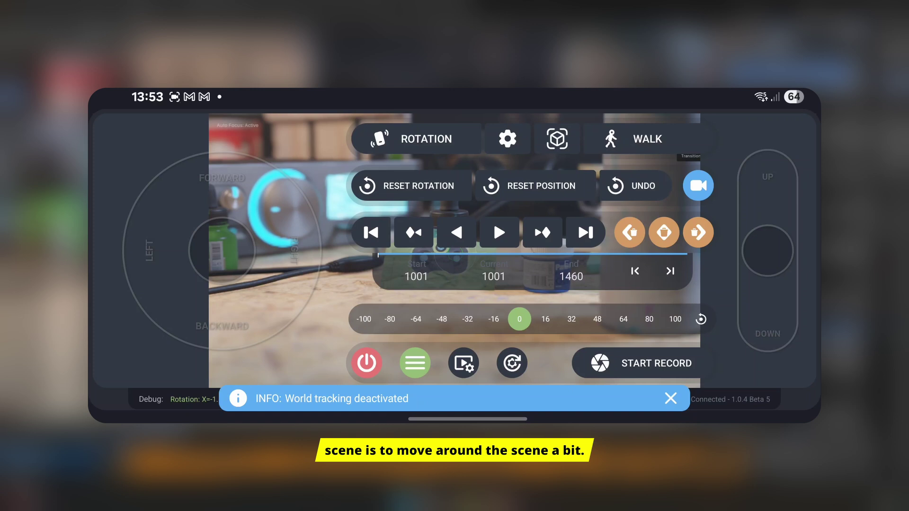
{"action": "left_click", "coordinate": [498, 233]}
{"action": "left_click", "coordinate": [415, 363]}
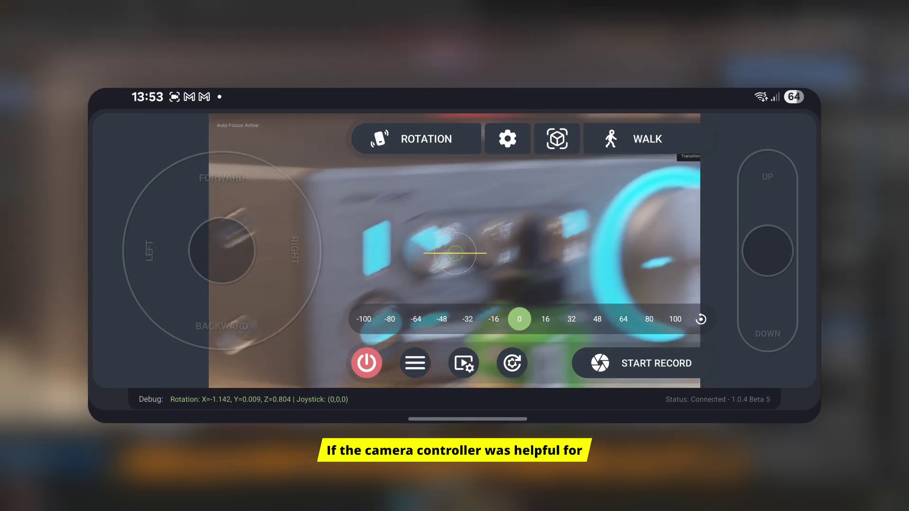
Expand the phone app's controls and move the current frame to 1085
{"action": "left_click", "coordinate": [415, 363]}
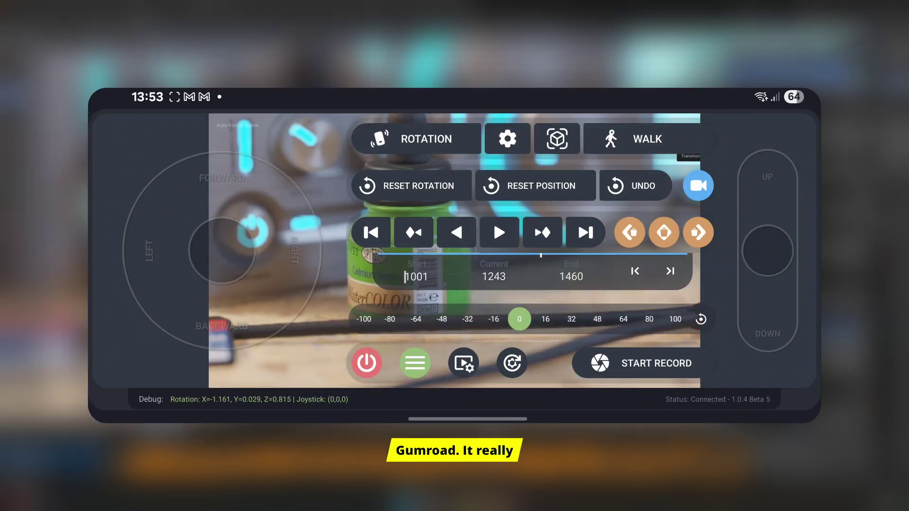
{"action": "left_click", "coordinate": [493, 275]}
{"action": "left_click", "coordinate": [515, 276]}
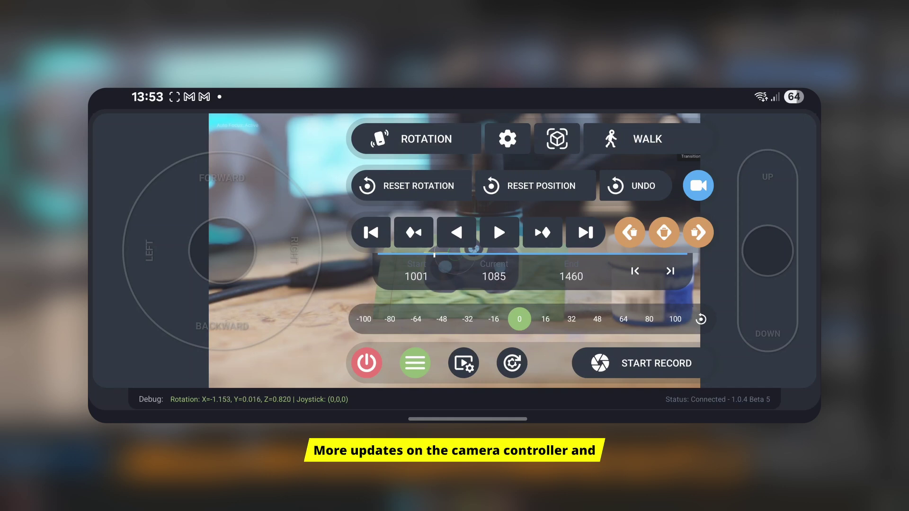
Activate Walk mode and use the virtual joysticks to move the camera right, up and then left through the scene
{"action": "left_click", "coordinate": [648, 138]}
{"action": "left_click_drag", "start_coordinate": [221, 251], "coordinate": [268, 267]}
{"action": "left_click_drag", "start_coordinate": [773, 239], "coordinate": [767, 190]}
{"action": "left_click_drag", "start_coordinate": [221, 251], "coordinate": [150, 257]}
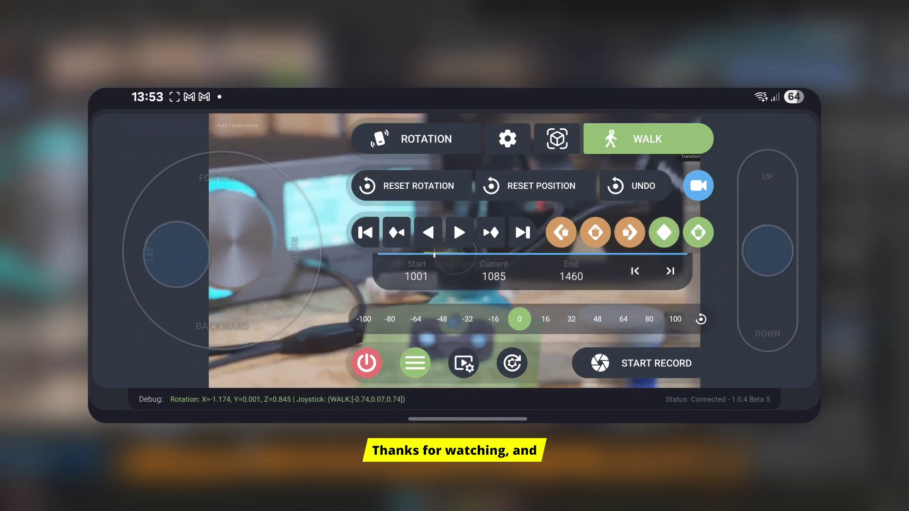